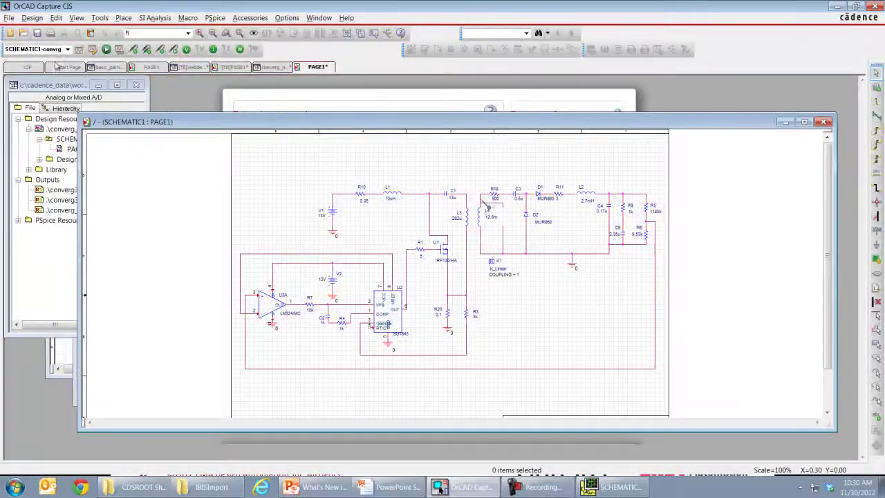
Step: From the Start Page, open the OrCAD Capture Marketplace online store and scroll its Products listing
{"action": "left_click", "coordinate": [68, 68]}
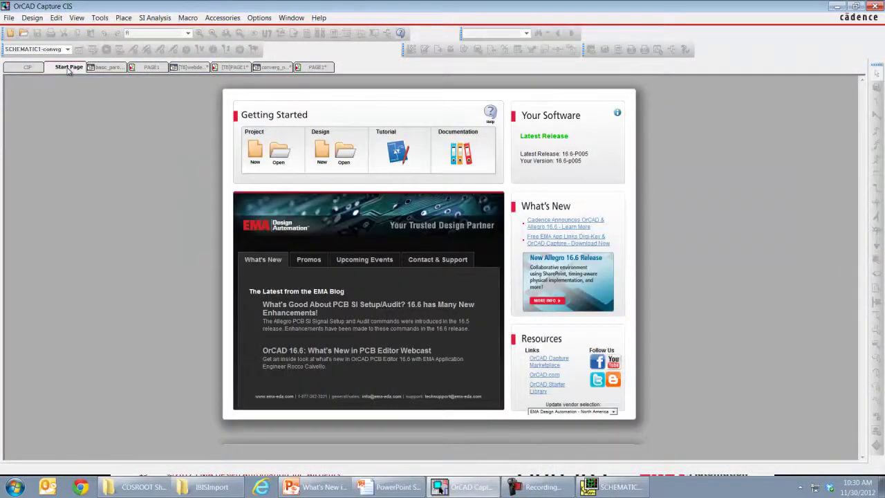
{"action": "left_click", "coordinate": [553, 371]}
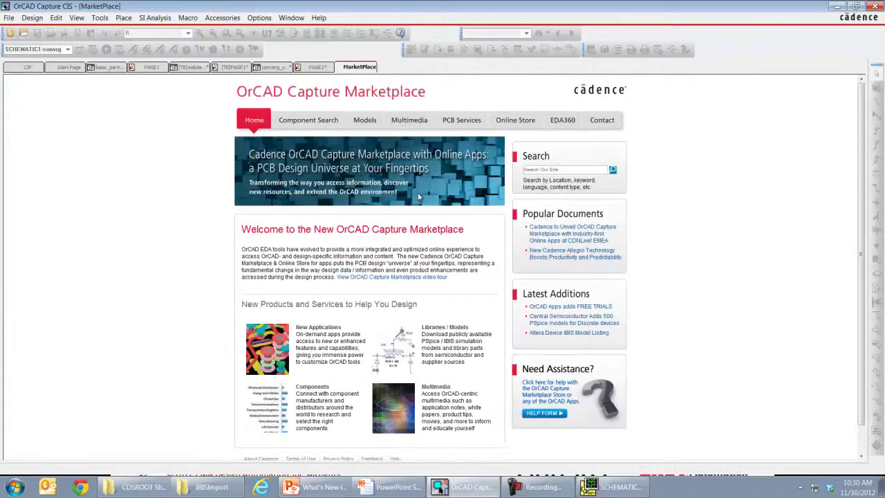
{"action": "left_click", "coordinate": [508, 125]}
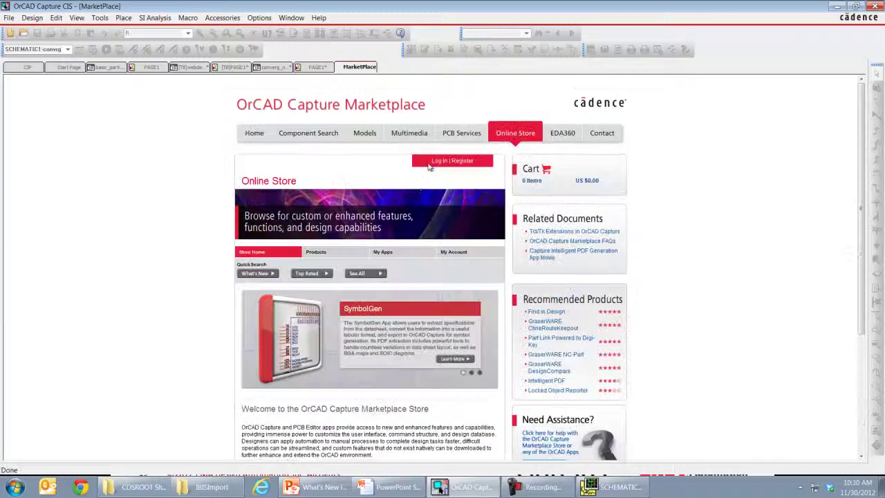
{"action": "left_click", "coordinate": [316, 253]}
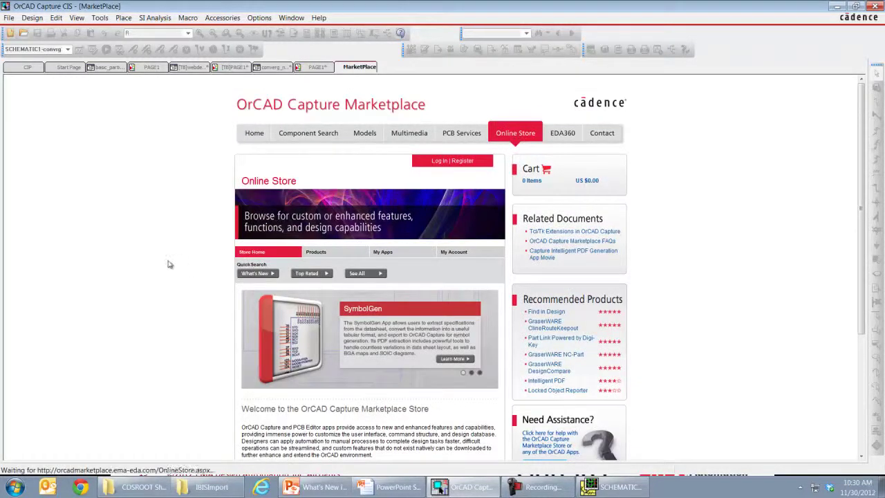
{"action": "scroll", "coordinate": [156, 256], "scroll_direction": "down", "scroll_amount": 3}
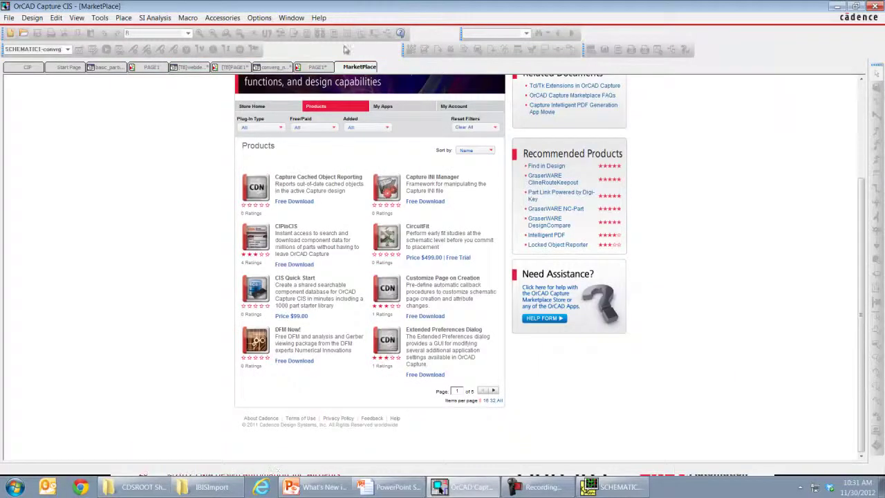
Step: Return to PAGE1 and launch Learning PSpice from the Help menu
{"action": "left_click", "coordinate": [317, 67]}
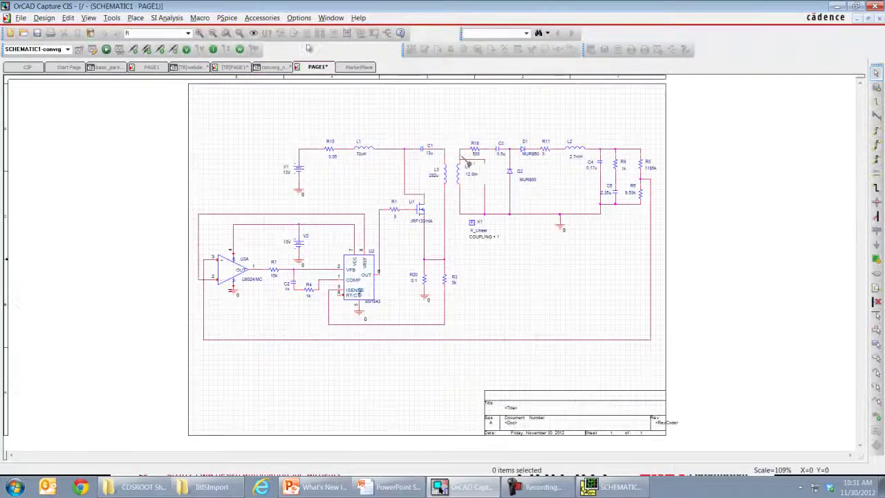
{"action": "left_click", "coordinate": [358, 19]}
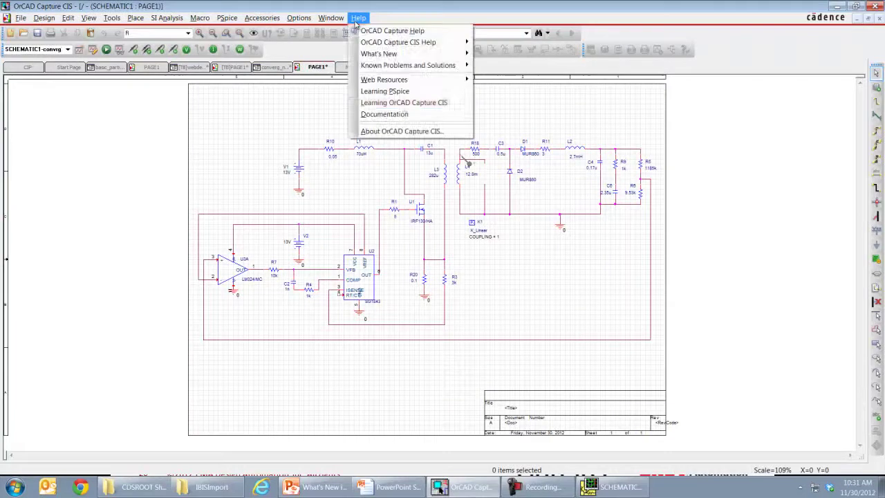
{"action": "left_click", "coordinate": [408, 97]}
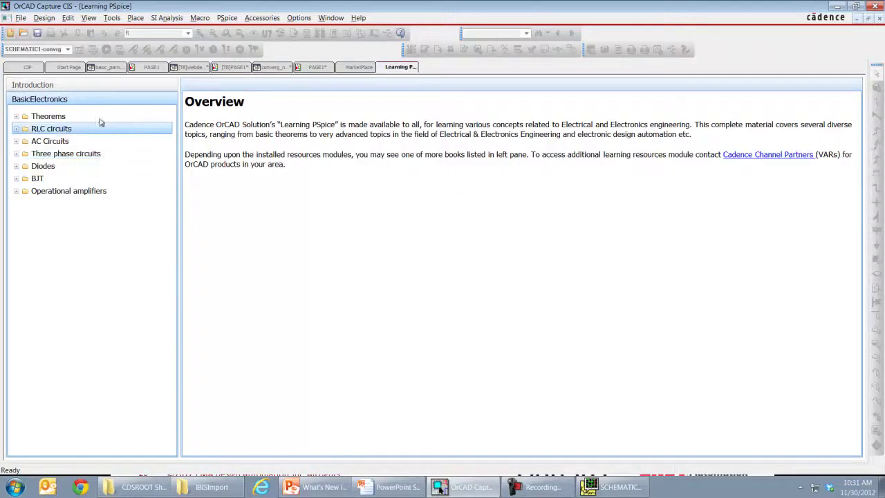
Step: Expand Theorems and read through the Ohm's Law tutorial page
{"action": "left_click", "coordinate": [17, 117]}
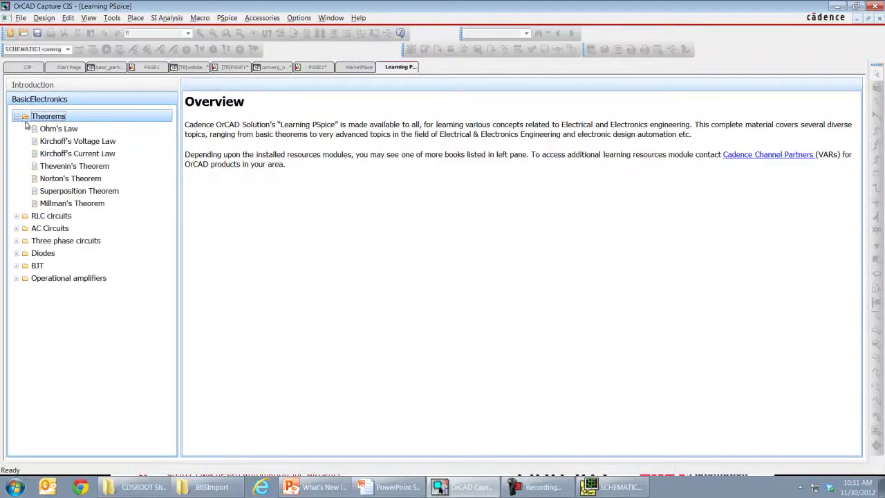
{"action": "left_click", "coordinate": [46, 133]}
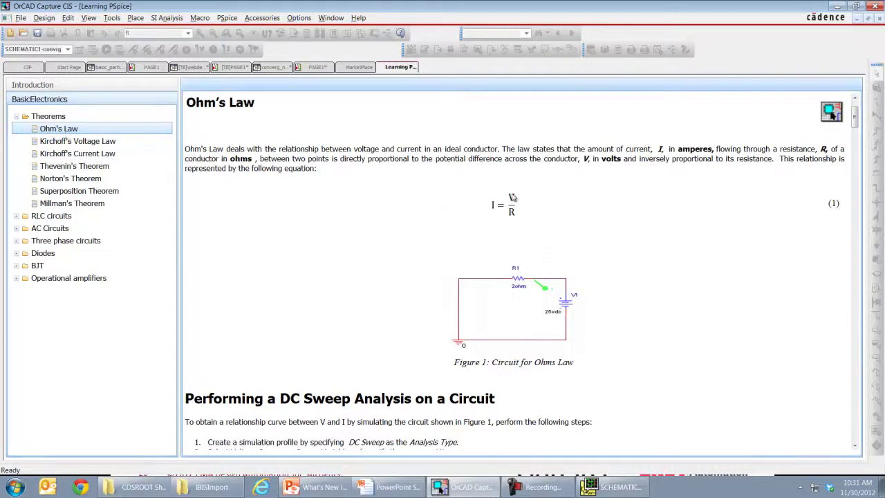
{"action": "scroll", "coordinate": [553, 211], "scroll_direction": "down", "scroll_amount": 10}
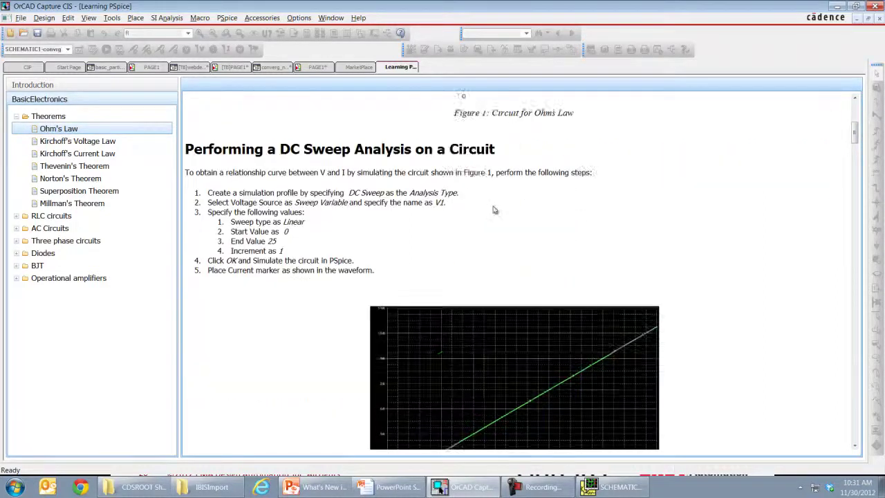
{"action": "scroll", "coordinate": [523, 295], "scroll_direction": "down", "scroll_amount": 12}
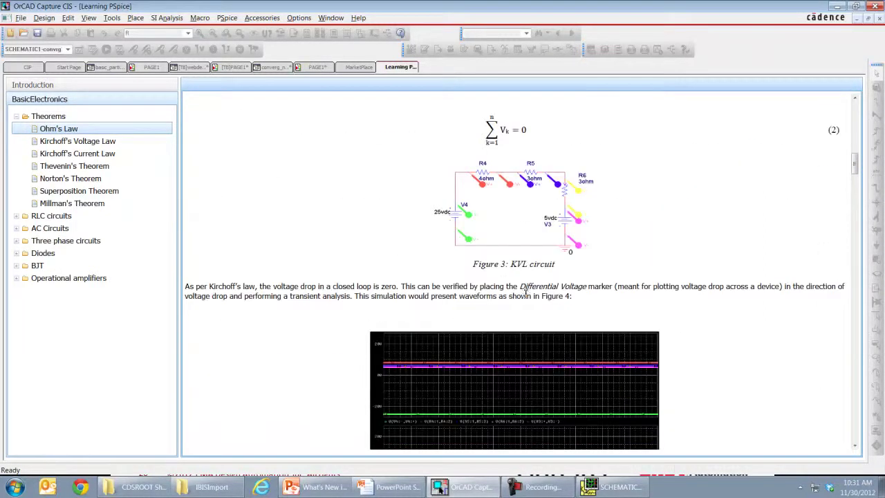
Step: Expand Diodes and scroll through the Biasing Conditions tutorial page
{"action": "left_click", "coordinate": [16, 253]}
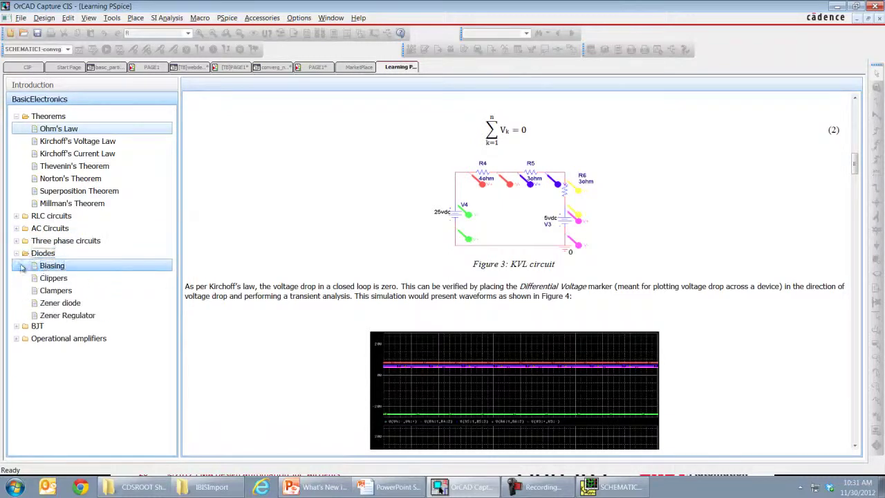
{"action": "left_click", "coordinate": [48, 267]}
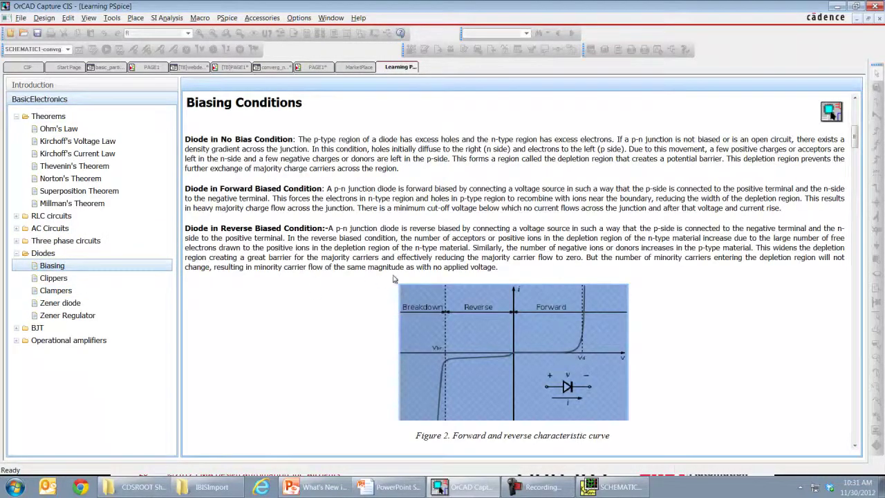
{"action": "scroll", "coordinate": [351, 270], "scroll_direction": "down", "scroll_amount": 3}
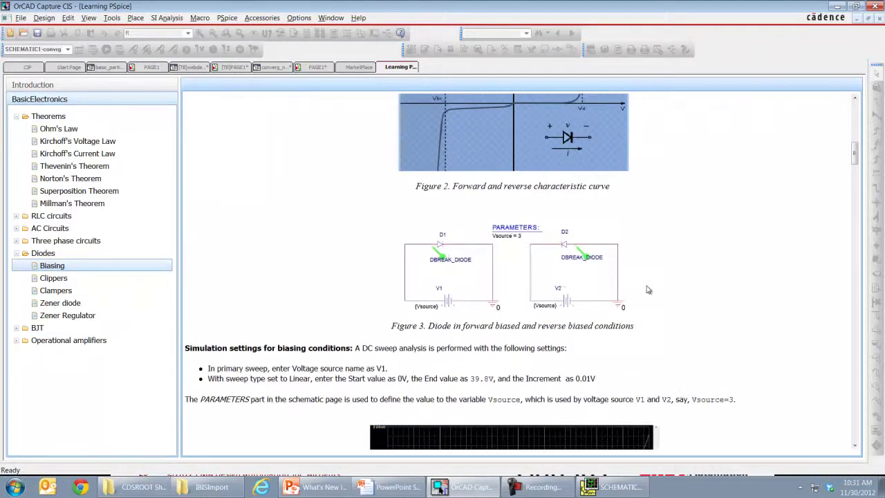
{"action": "scroll", "coordinate": [648, 289], "scroll_direction": "down", "scroll_amount": 3}
{"action": "scroll", "coordinate": [648, 289], "scroll_direction": "down", "scroll_amount": 3}
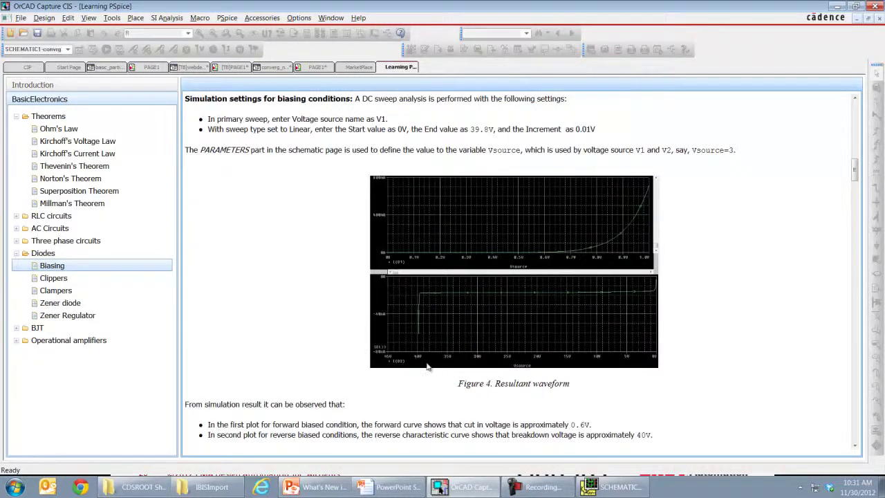
{"action": "scroll", "coordinate": [424, 350], "scroll_direction": "down", "scroll_amount": 3}
{"action": "scroll", "coordinate": [422, 342], "scroll_direction": "up", "scroll_amount": 20}
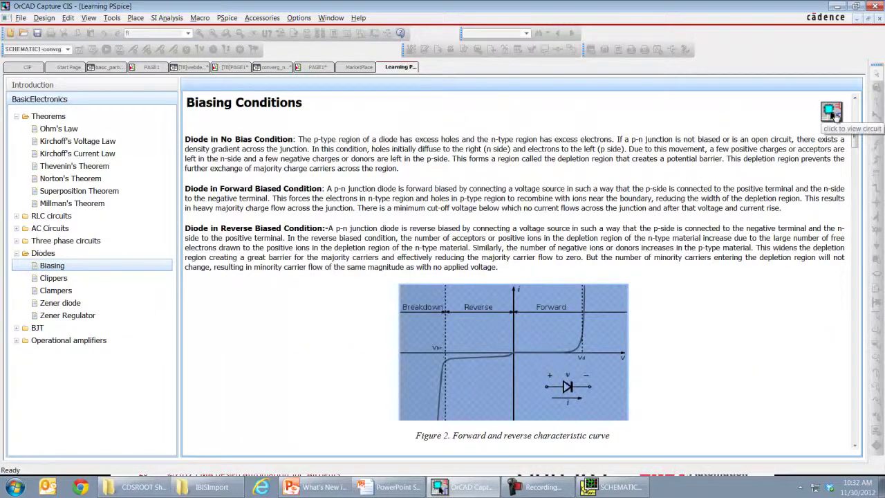
Step: Open the Biasing Conditions in Diode sample circuit and run its PSpice simulation
{"action": "left_click", "coordinate": [833, 112]}
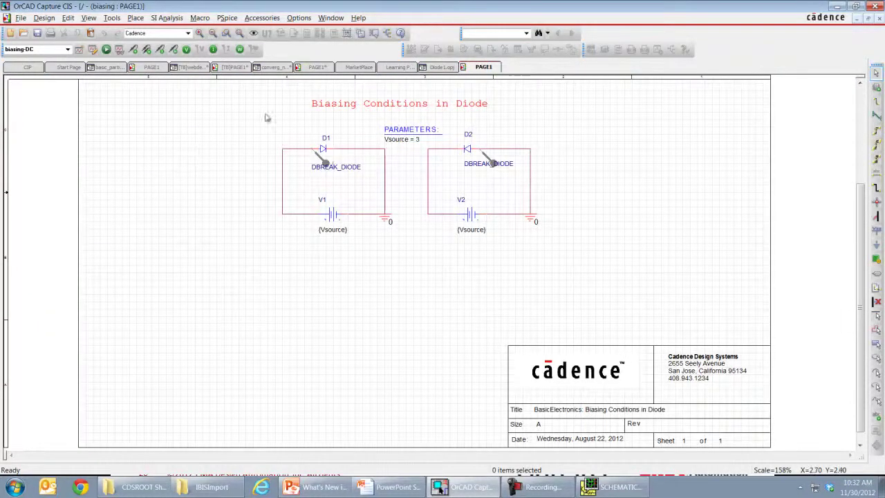
{"action": "left_click", "coordinate": [107, 50]}
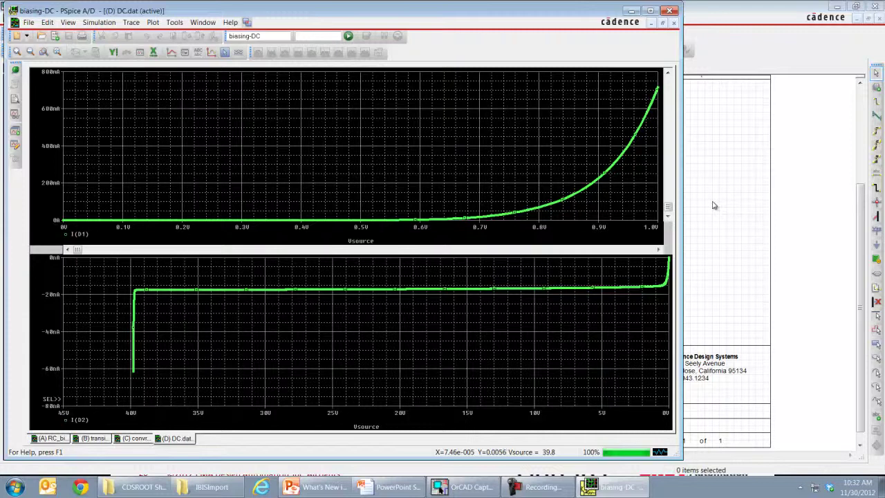
Step: Bring OrCAD Capture with the diode biasing schematic back in front of PSpice A/D
{"action": "left_click", "coordinate": [714, 205]}
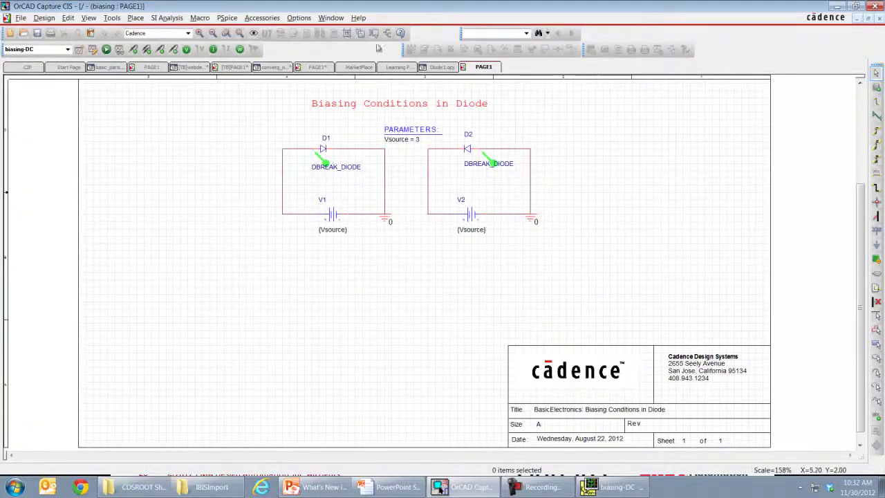
Step: Reopen the Learning PSpice tutorials from the Help menu
{"action": "left_click", "coordinate": [358, 18]}
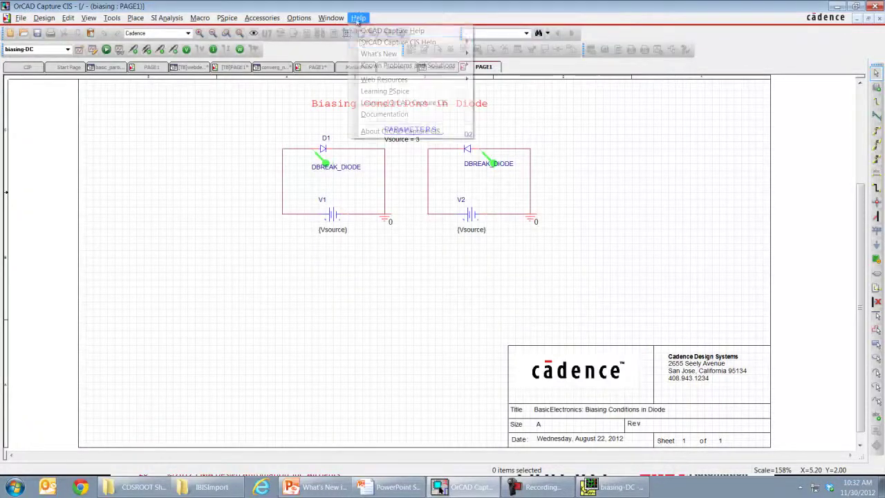
{"action": "left_click", "coordinate": [380, 91]}
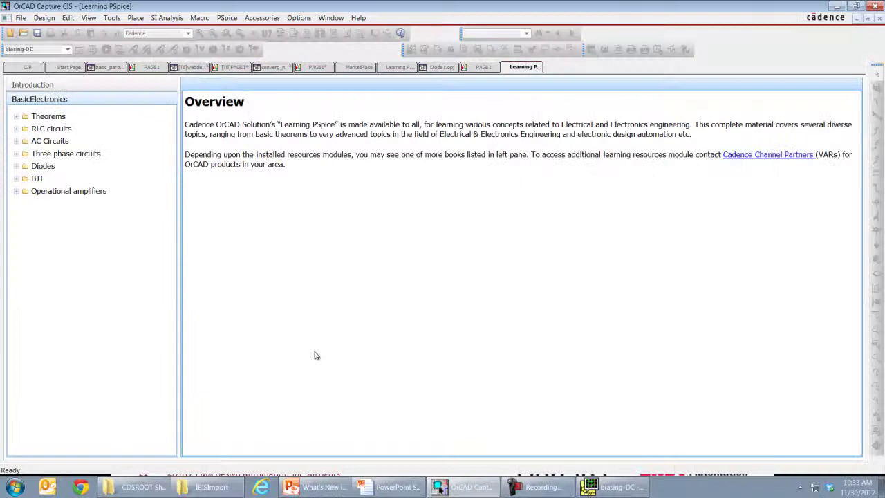
Step: Back on the diode schematic, place resistor R1 from PSpice Component > Passives below the circuits
{"action": "left_click", "coordinate": [483, 67]}
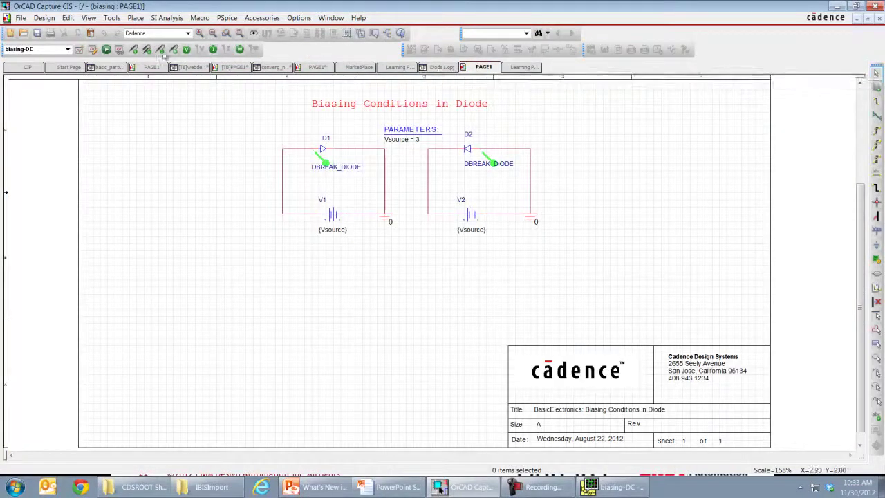
{"action": "left_click", "coordinate": [135, 18]}
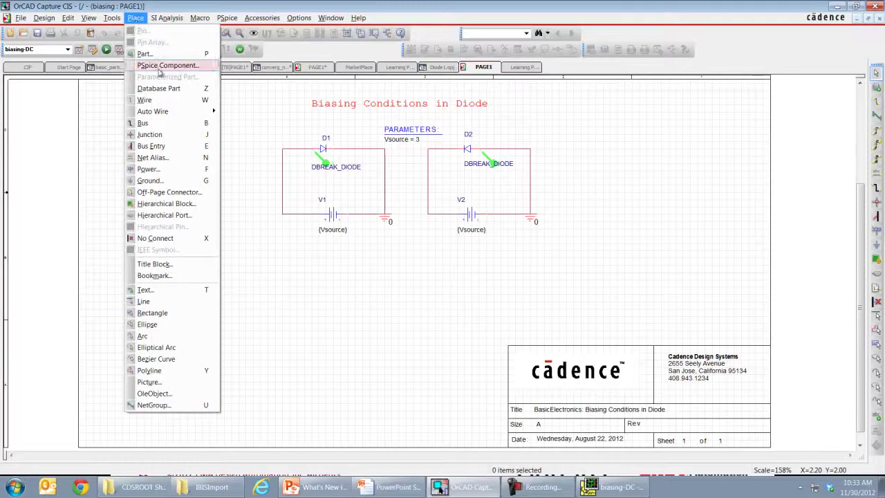
{"action": "mouse_move", "coordinate": [159, 70]}
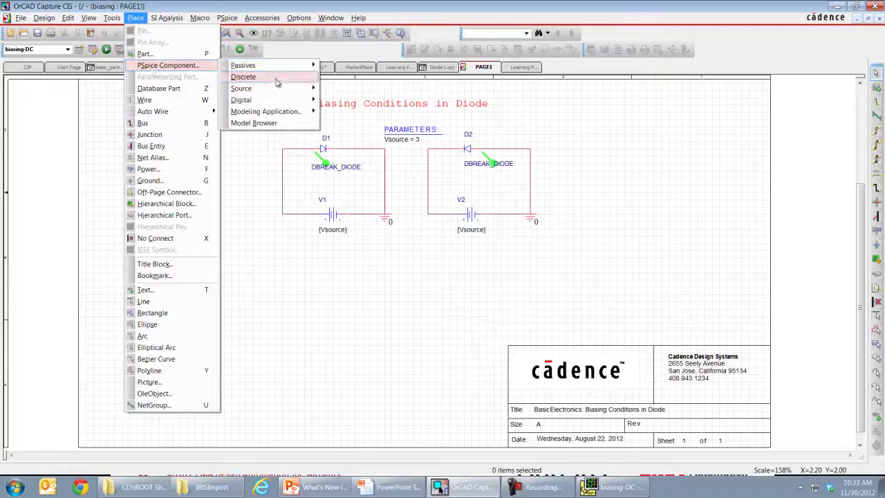
{"action": "mouse_move", "coordinate": [277, 71]}
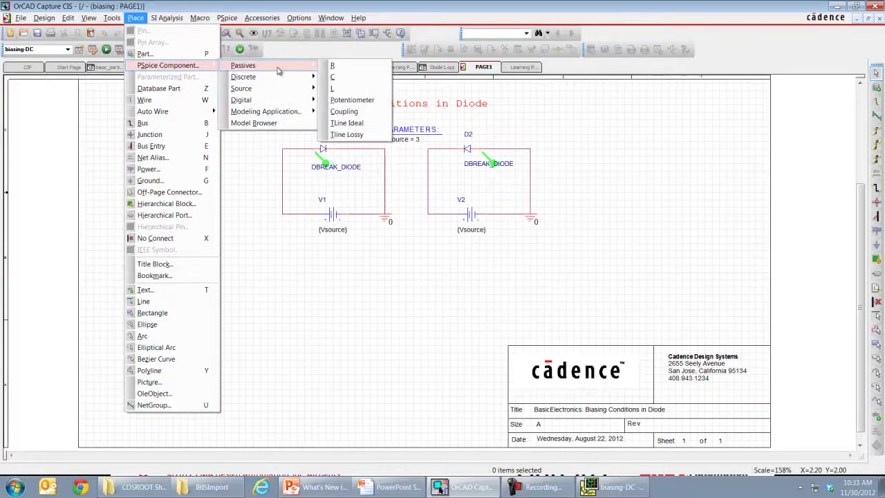
{"action": "left_click", "coordinate": [332, 66]}
{"action": "left_click", "coordinate": [290, 308]}
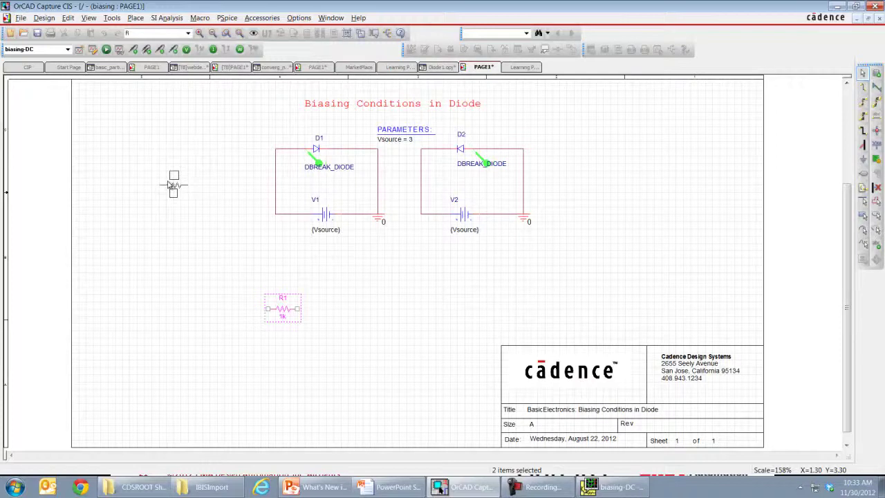
Step: Place DC voltage source V3 from Source > Voltage Sources > DC below-left of R1
{"action": "left_click", "coordinate": [135, 17]}
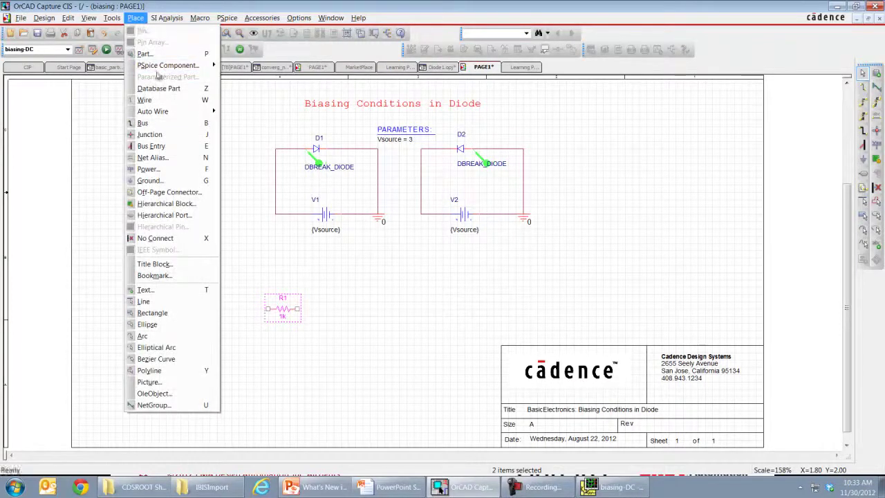
{"action": "mouse_move", "coordinate": [166, 65]}
{"action": "mouse_move", "coordinate": [249, 78]}
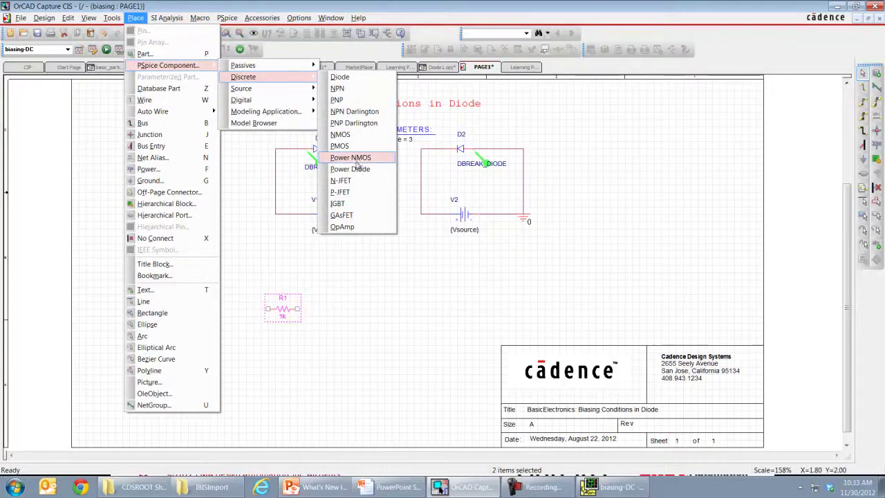
{"action": "mouse_move", "coordinate": [304, 92]}
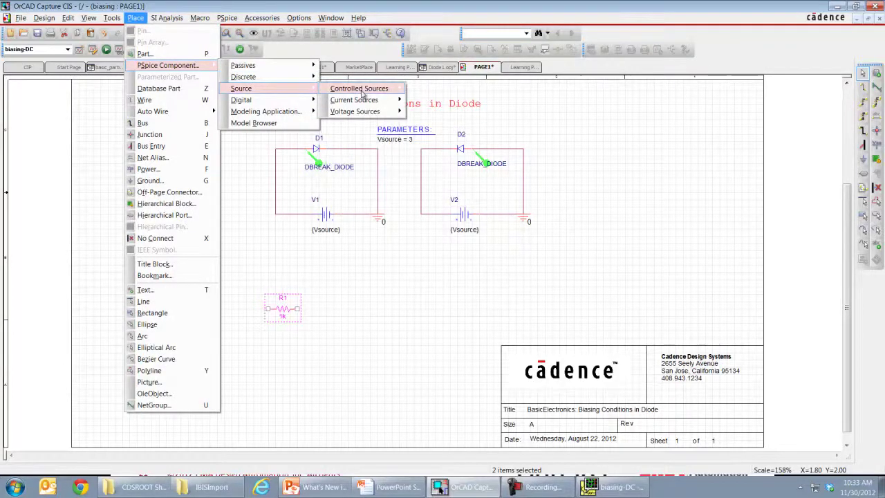
{"action": "mouse_move", "coordinate": [366, 111]}
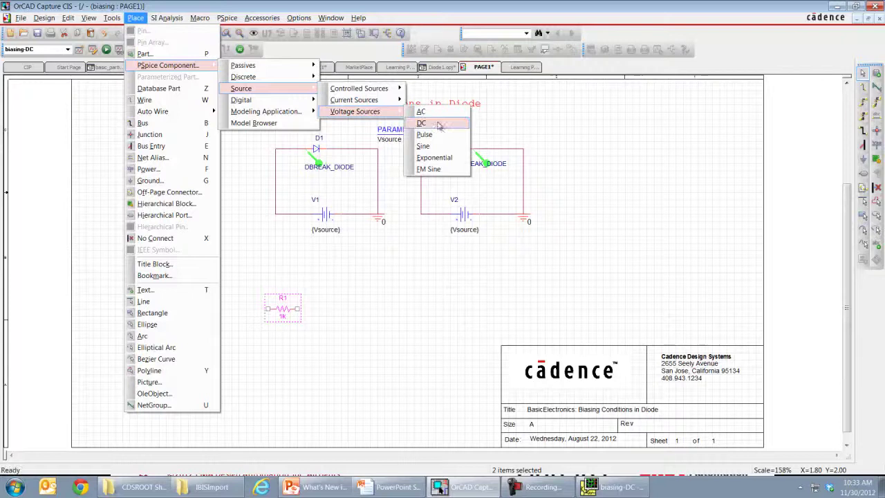
{"action": "left_click", "coordinate": [439, 124]}
{"action": "left_click", "coordinate": [228, 333]}
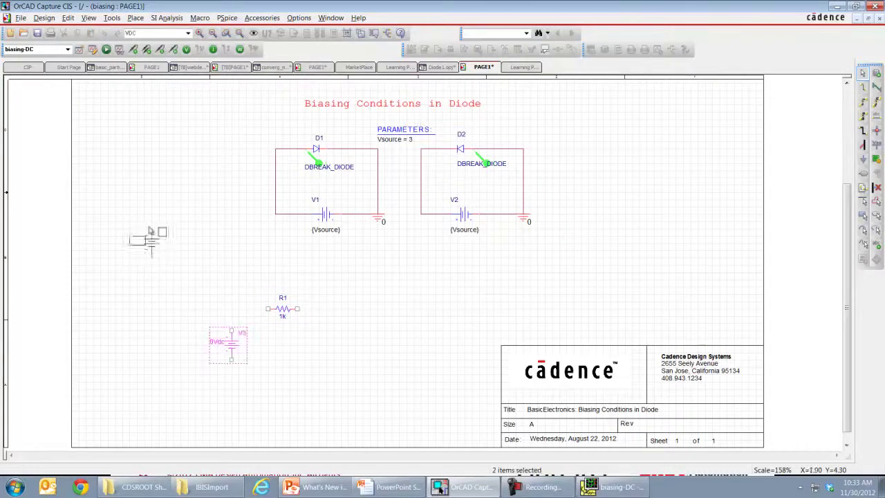
Step: End part placement, then browse the PSpice Component Digital submenus without placing anything
{"action": "key", "text": "Escape"}
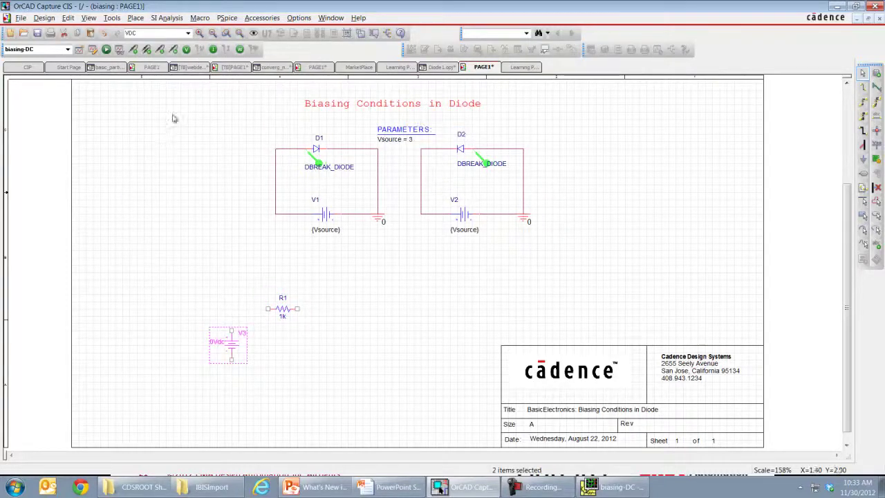
{"action": "left_click", "coordinate": [141, 20]}
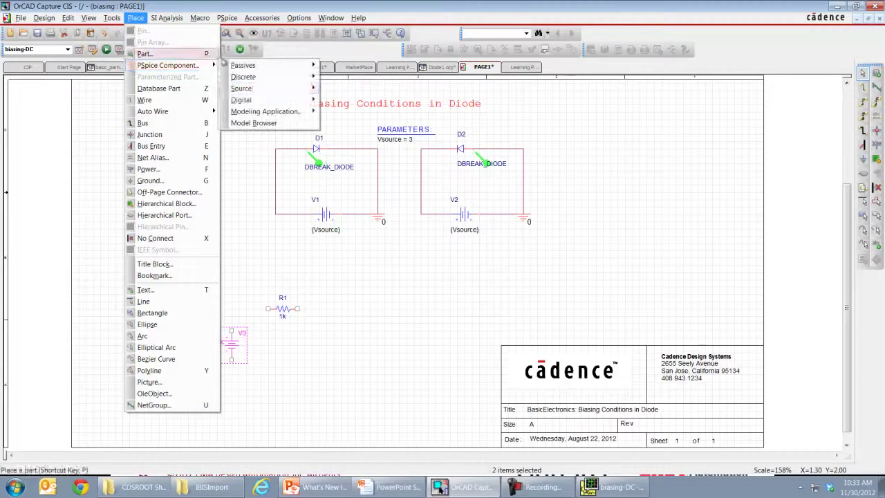
{"action": "mouse_move", "coordinate": [277, 99]}
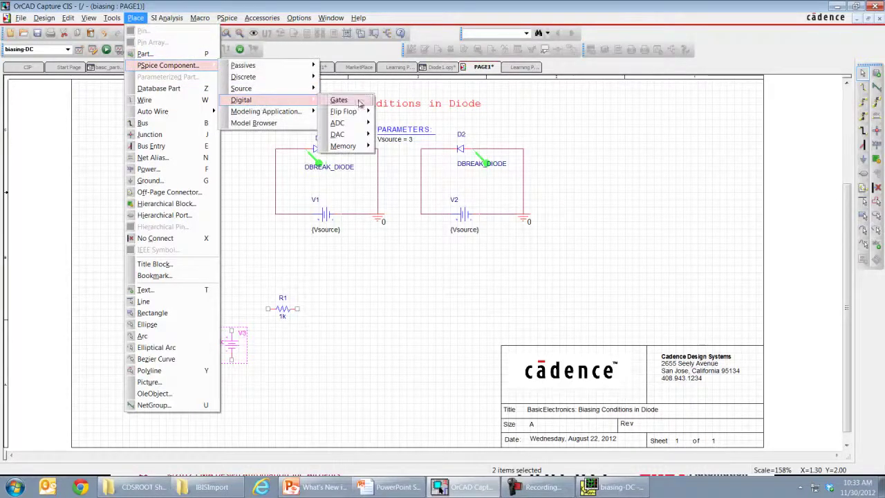
{"action": "mouse_move", "coordinate": [346, 125]}
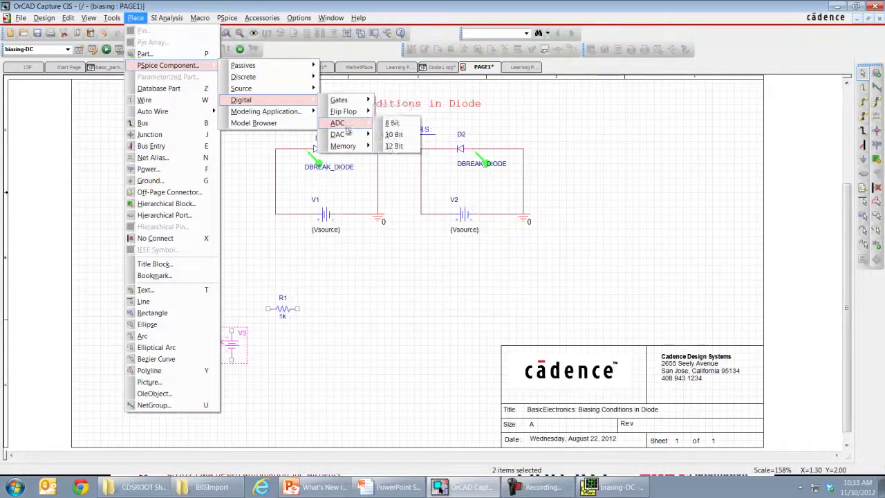
{"action": "mouse_move", "coordinate": [346, 148]}
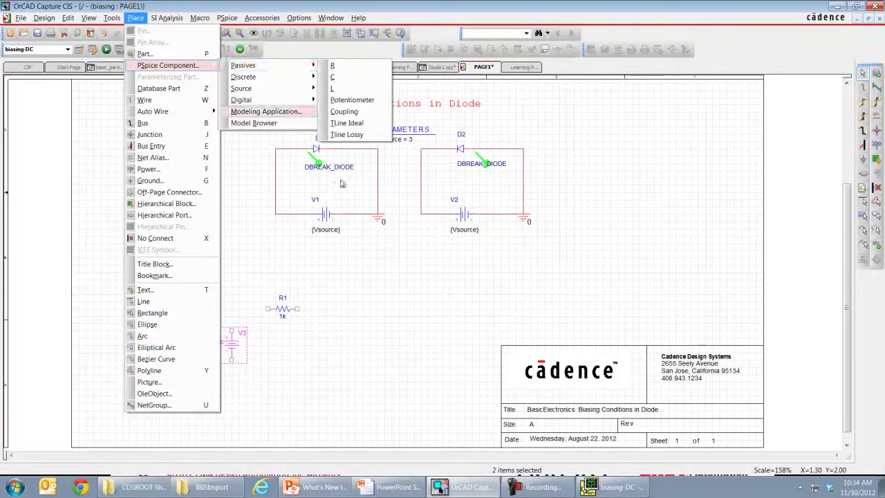
{"action": "left_click", "coordinate": [398, 284]}
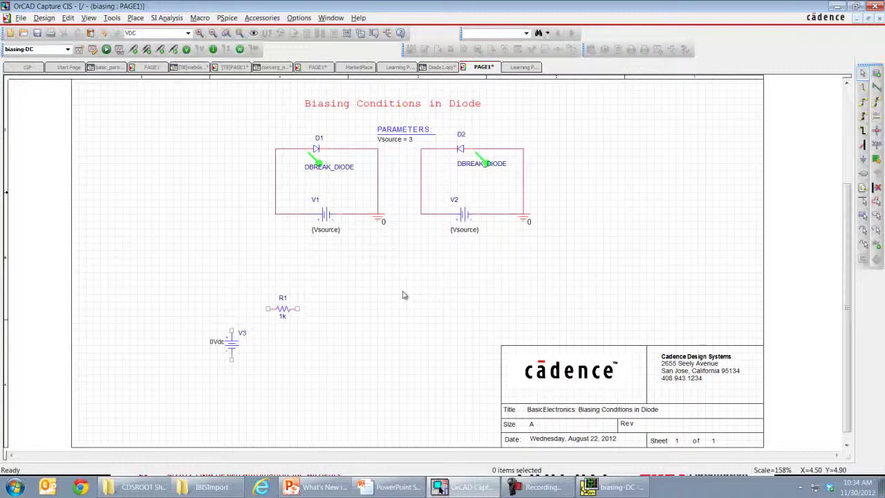